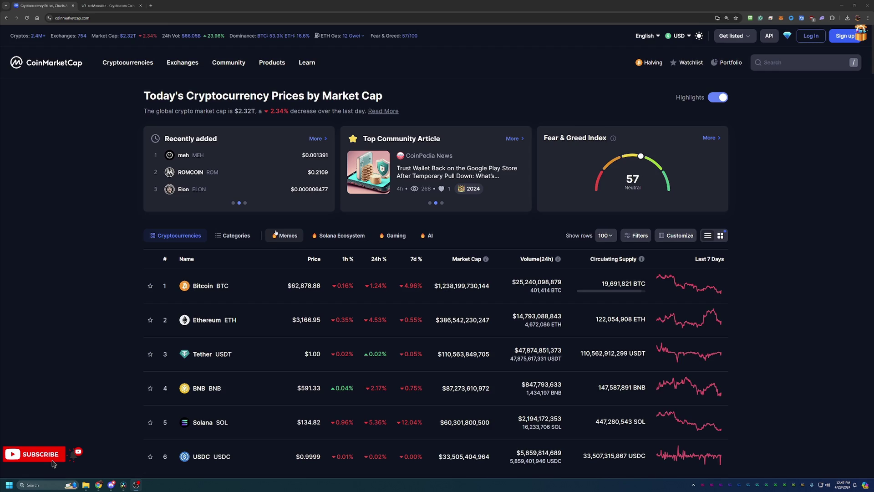
pyautogui.scroll(-2, 276, 234)
pyautogui.scroll(-1, 276, 234)
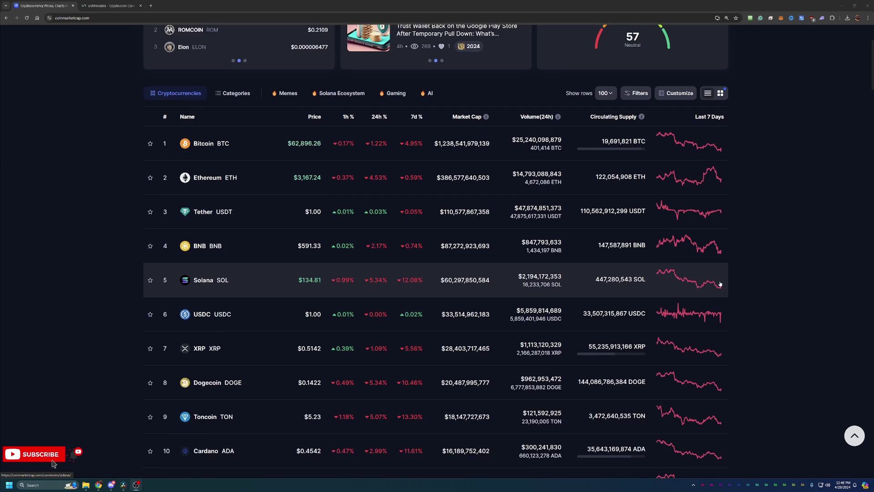
pyautogui.scroll(-2, 720, 286)
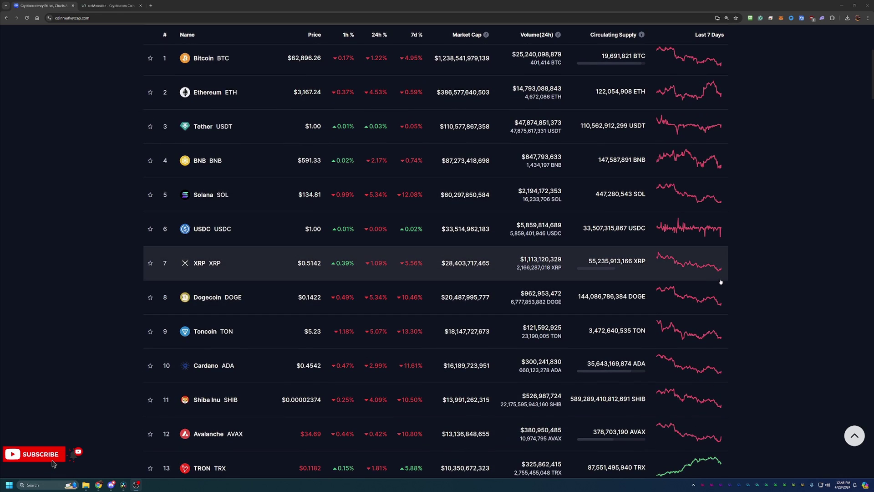
pyautogui.scroll(4, 720, 282)
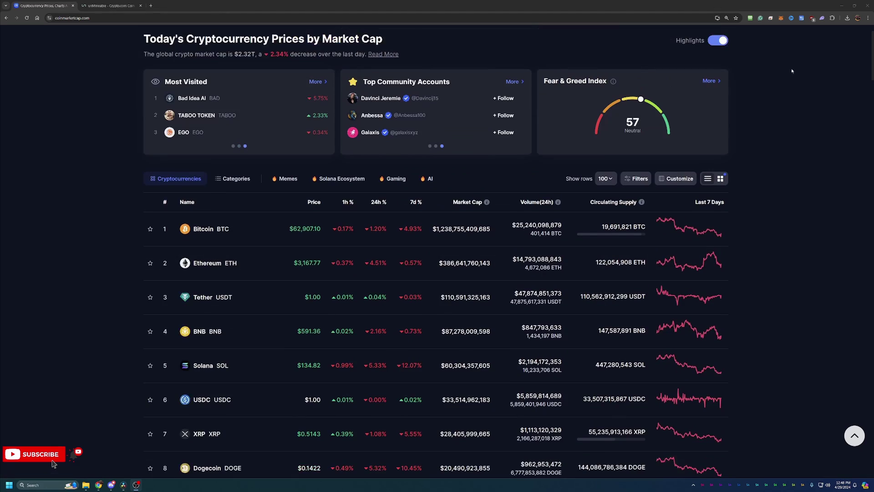
pyautogui.scroll(-5, 775, 141)
pyautogui.scroll(-3, 479, 239)
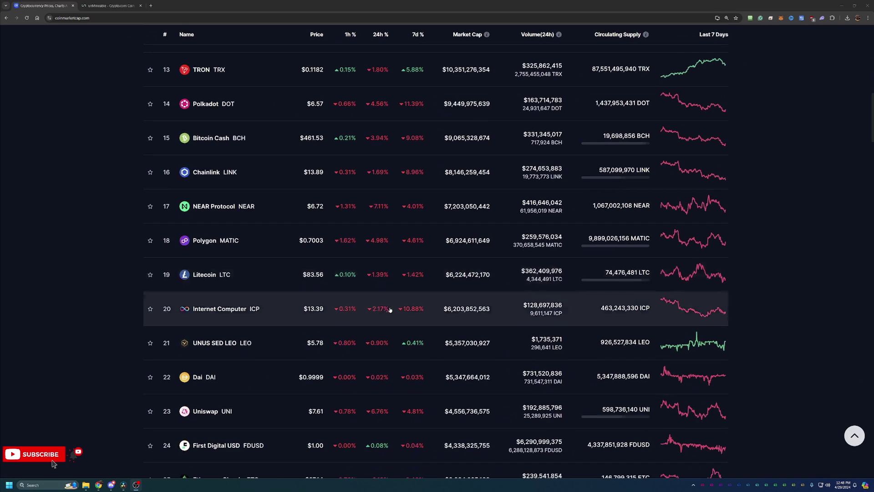
pyautogui.scroll(-2, 375, 305)
pyautogui.scroll(-2, 372, 304)
pyautogui.scroll(-1, 362, 304)
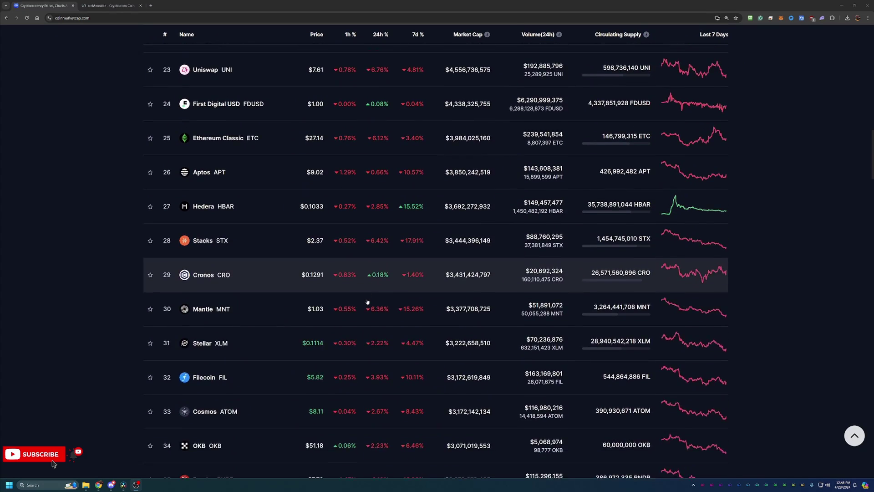
pyautogui.scroll(-1, 355, 305)
pyautogui.scroll(-1, 239, 359)
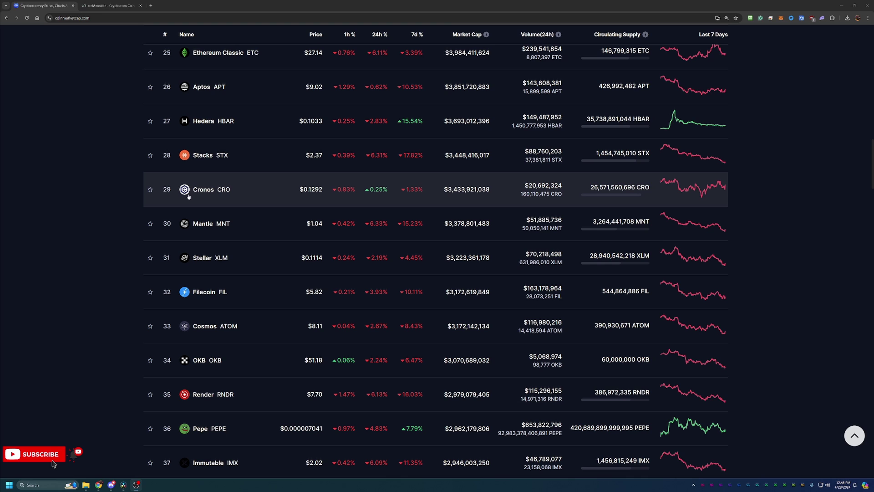
# Step: Open the Cronos (CRO) coin page and show its All-time price chart from 2019 to 2024
pyautogui.click(189, 196)
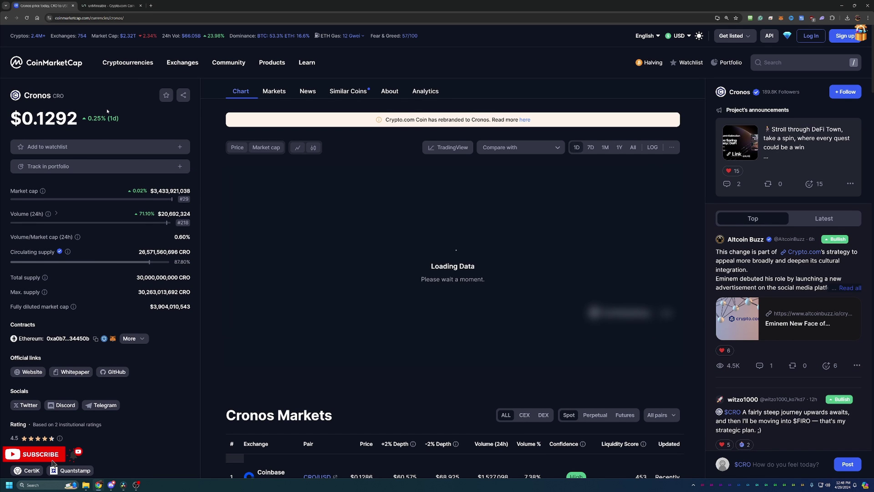
pyautogui.click(633, 147)
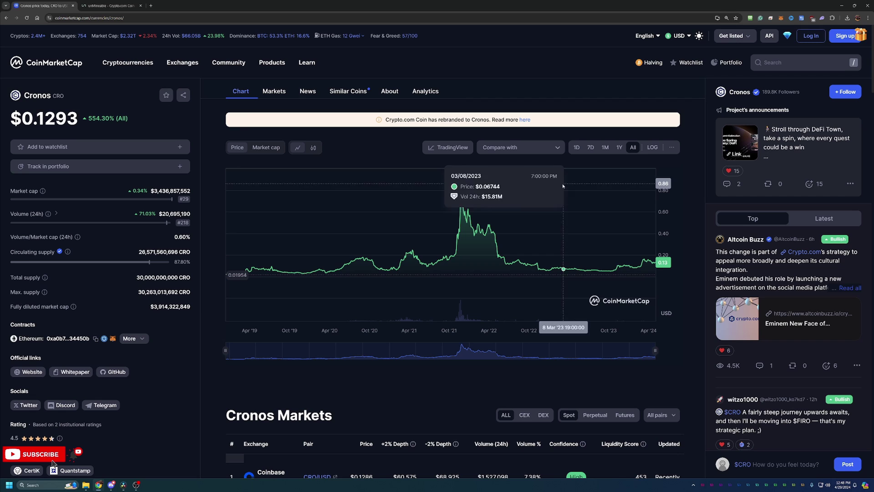
# Step: Switch to the unMineable tab showing CRO's Kawpow pool on kp.unmineable.com
pyautogui.click(92, 6)
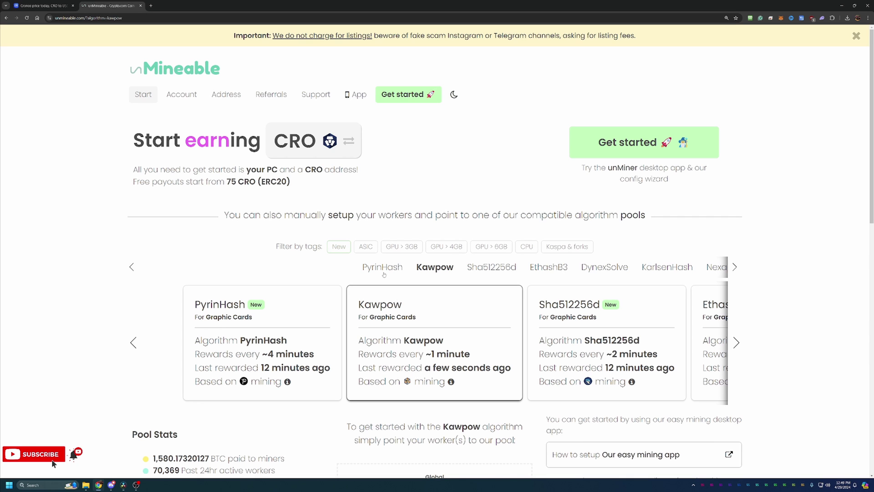
pyautogui.scroll(-2, 384, 274)
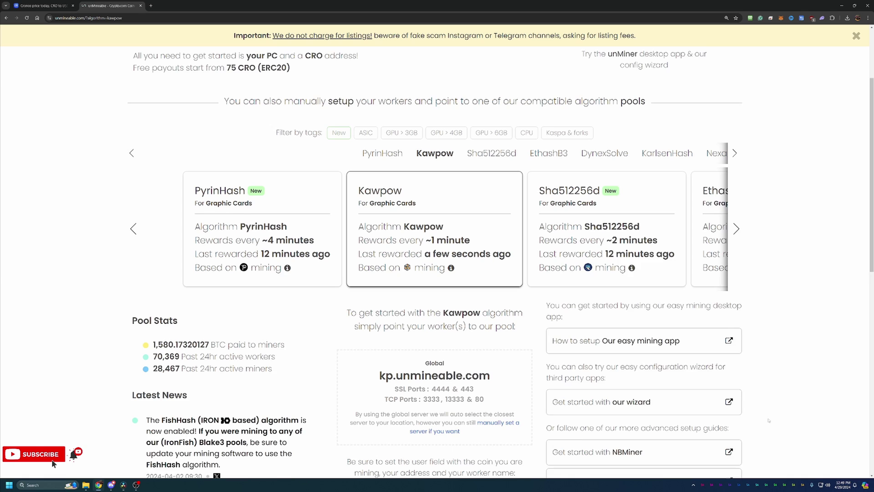
pyautogui.scroll(-1, 768, 421)
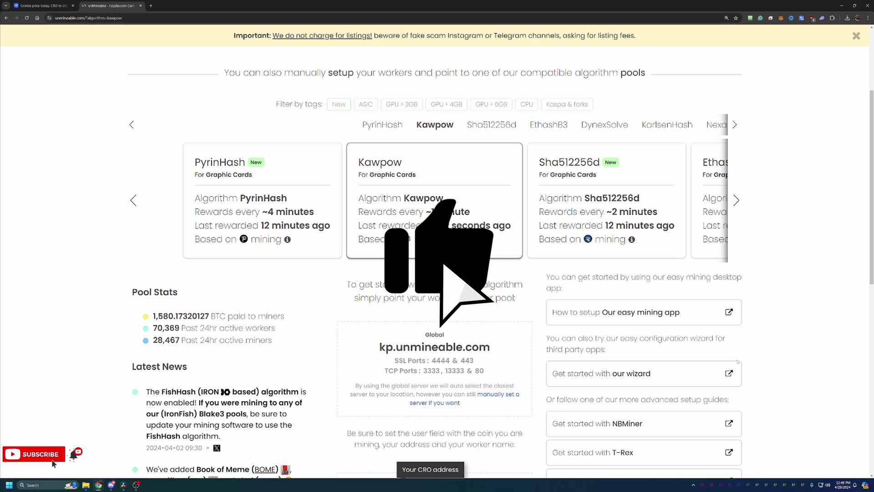
# Step: Run the wizard with Basic mode, Graphics Card (GPU), Kawpow and Crypto.com Coin (CRO)
pyautogui.click(654, 373)
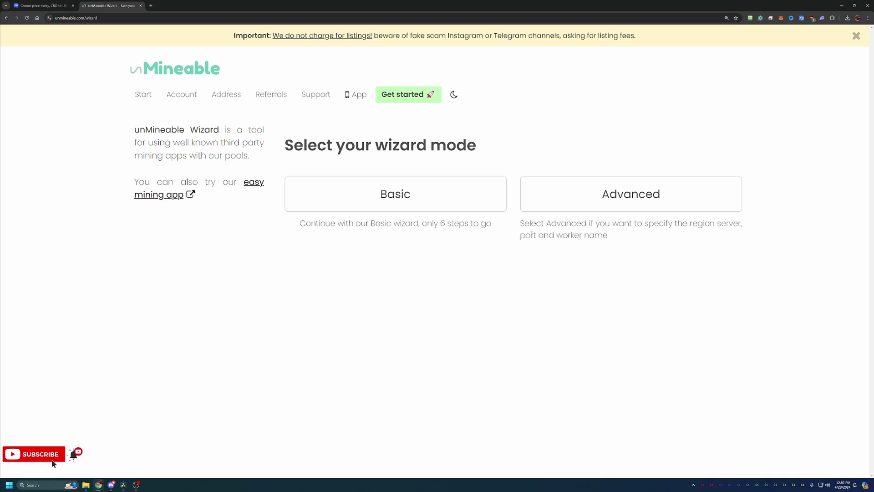
pyautogui.click(463, 203)
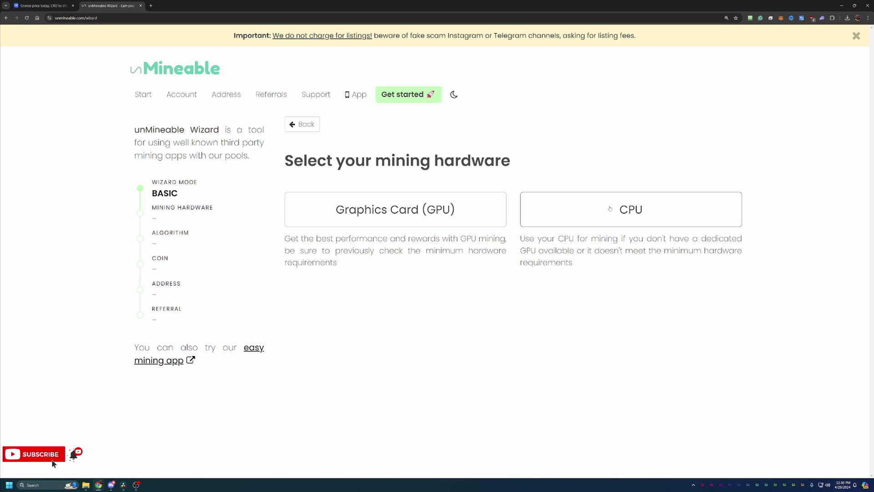
pyautogui.click(486, 207)
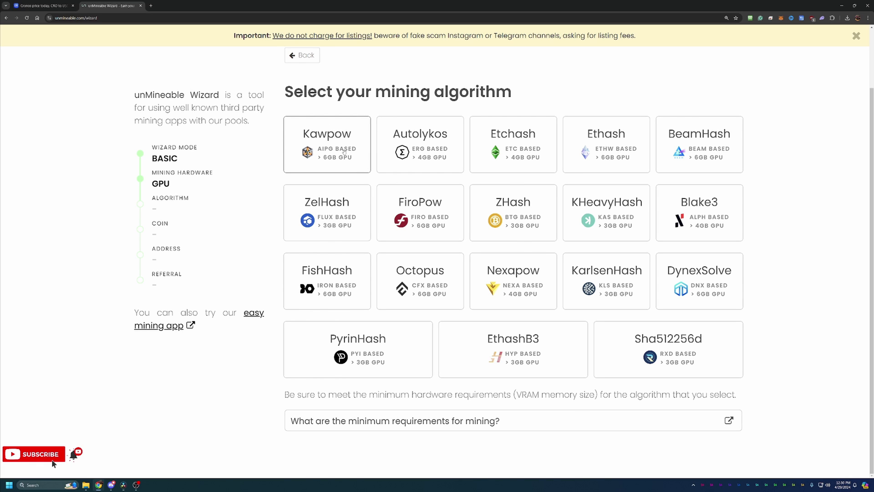
pyautogui.click(343, 150)
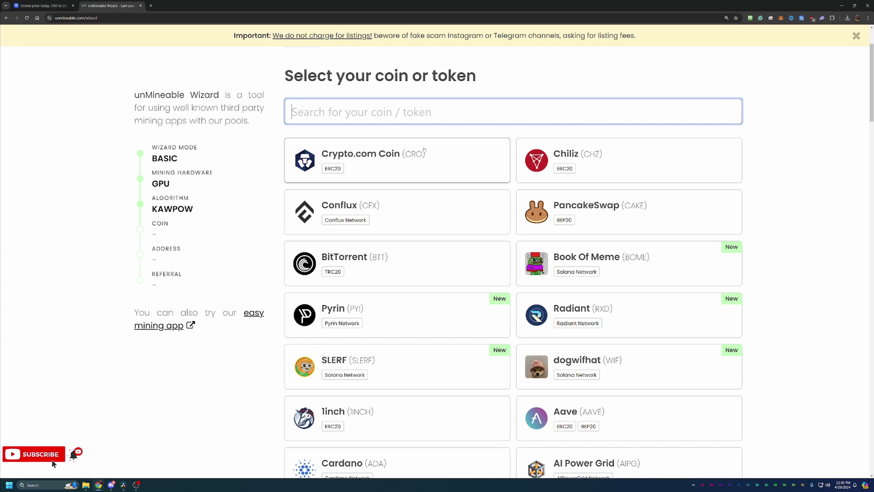
pyautogui.click(392, 164)
# Step: Paste the CRO wallet address, correct its ending to lowercase '7913a', and submit it
pyautogui.click(387, 187)
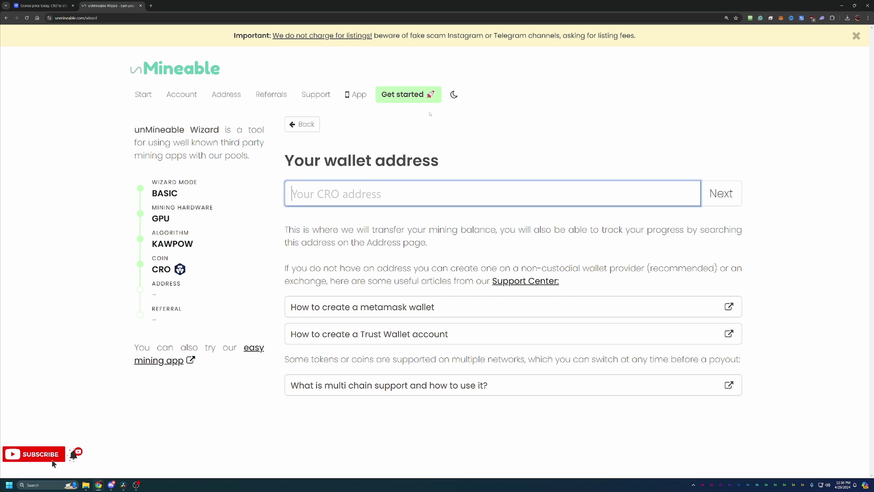
pyautogui.hotkey('ctrl', 'v')
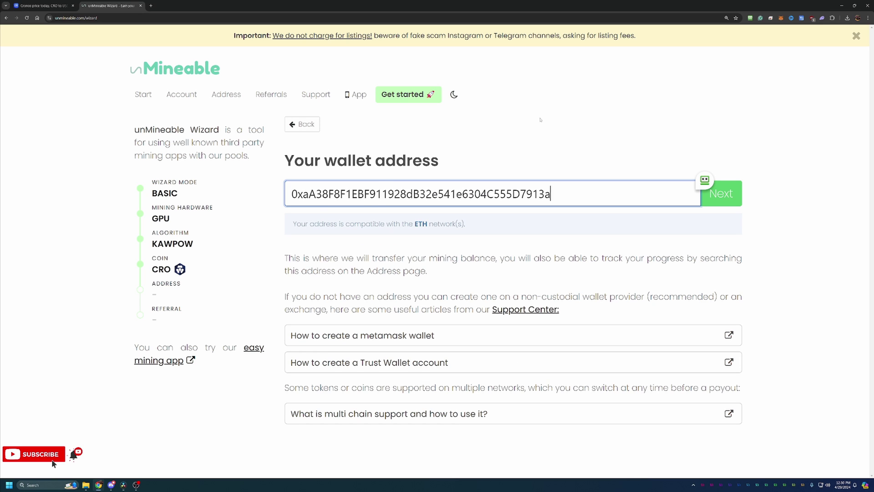
pyautogui.press('BackSpace')
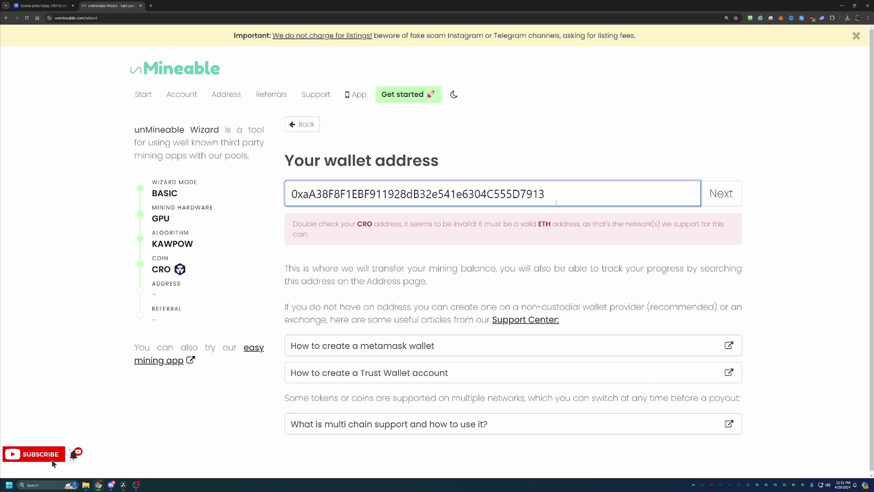
pyautogui.write('v')
pyautogui.press('BackSpace')
pyautogui.write('A')
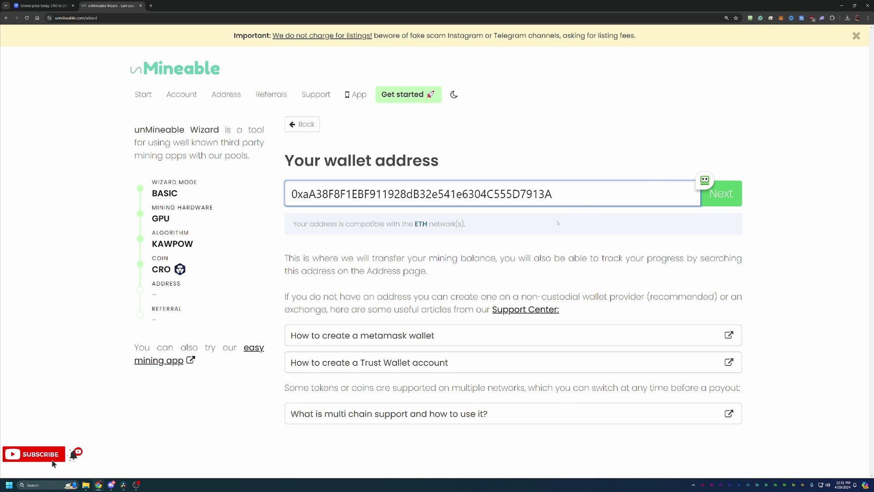
pyautogui.press('BackSpace')
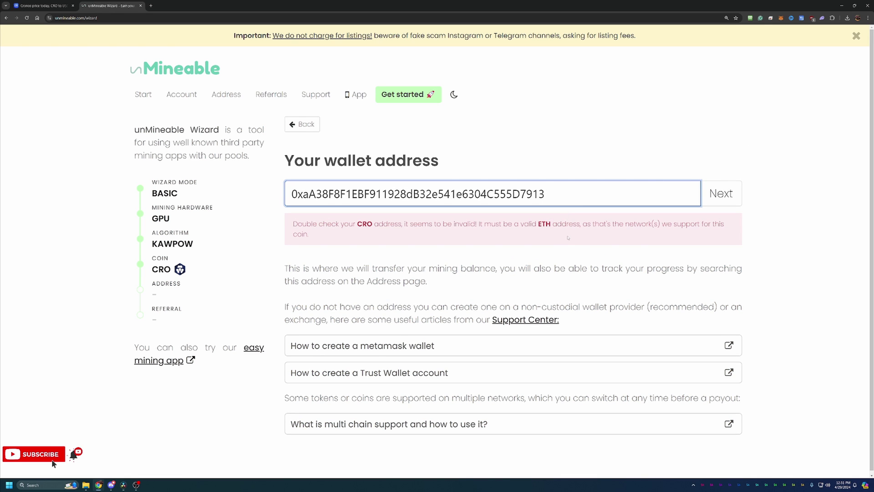
pyautogui.write('a')
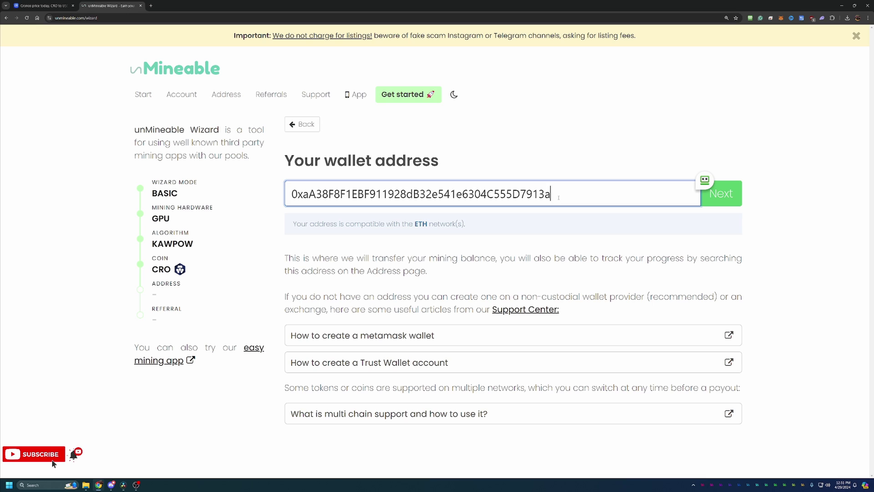
pyautogui.click(739, 198)
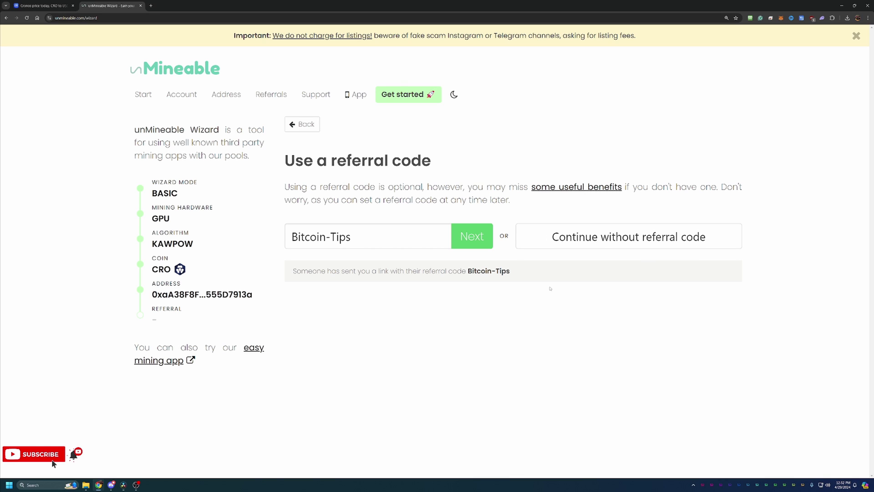
# Step: Keep the prefilled Bitcoin-Tips referral code and continue to the Start mining! page
pyautogui.click(474, 246)
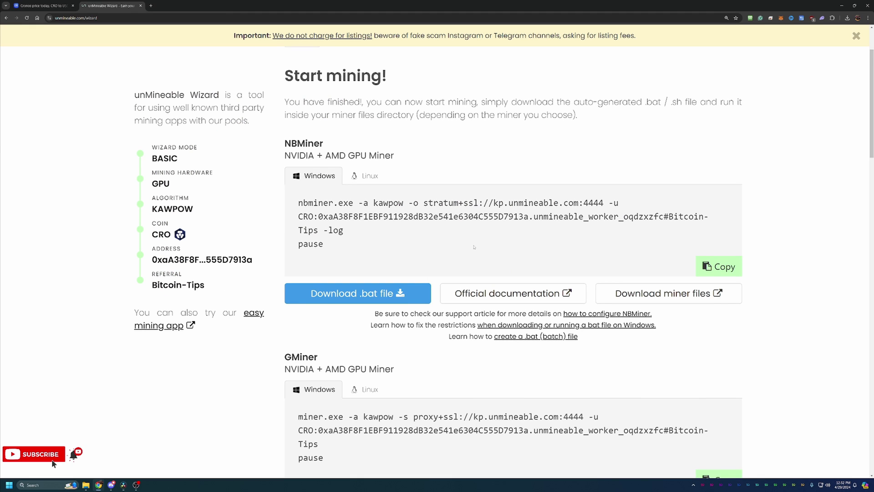
pyautogui.scroll(-1, 474, 247)
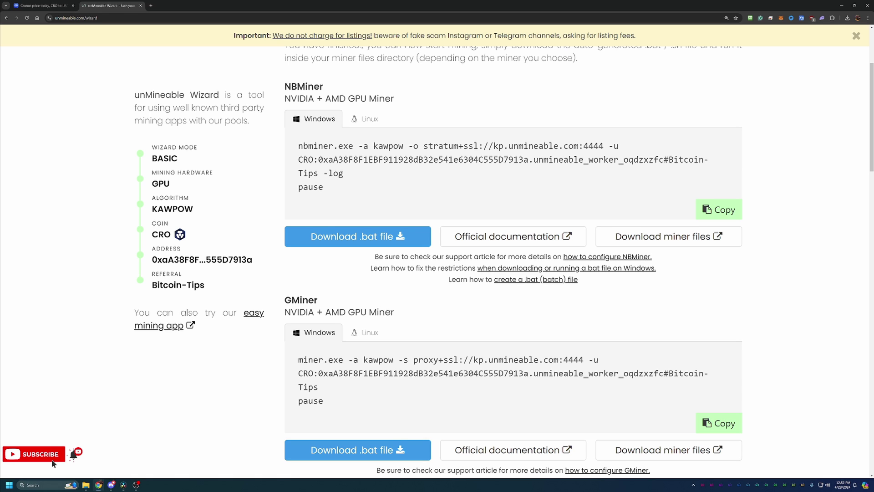
pyautogui.moveTo(391, 313); pyautogui.dragTo(331, 313)
pyautogui.click(309, 323)
pyautogui.tripleClick(290, 316)
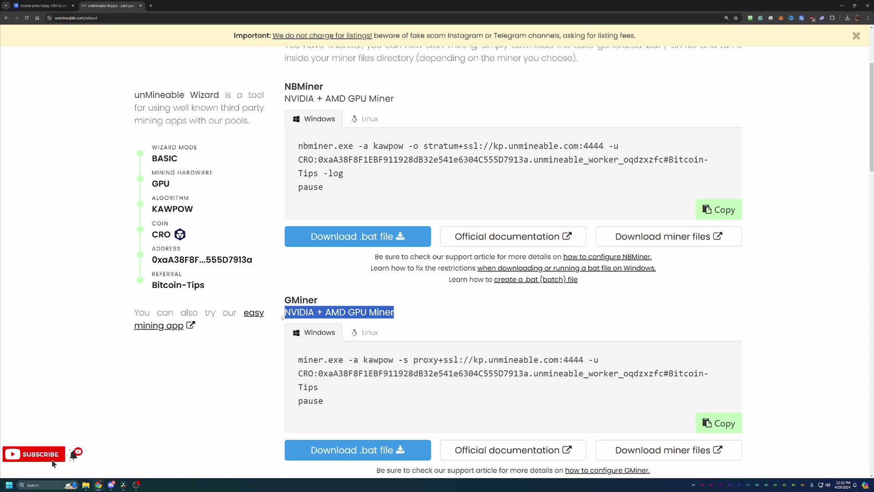
pyautogui.scroll(-1, 336, 313)
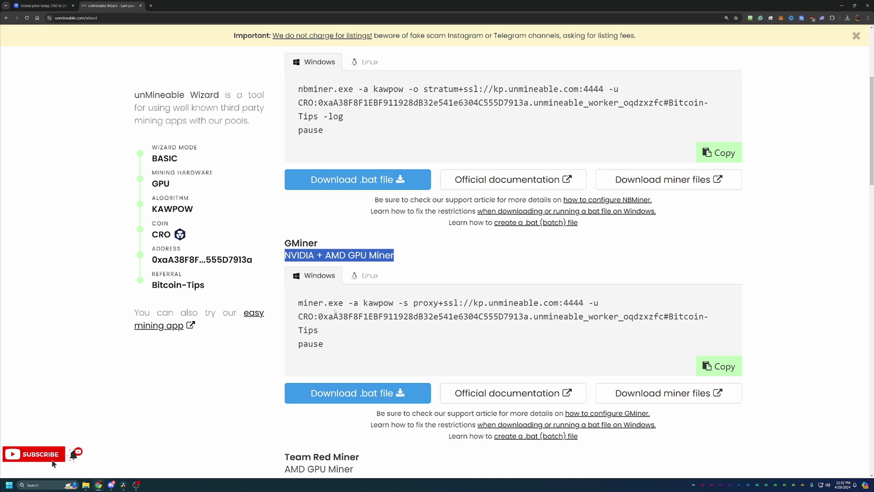
pyautogui.scroll(-1, 335, 313)
pyautogui.scroll(-2, 335, 313)
pyautogui.scroll(-1, 335, 313)
pyautogui.scroll(-1, 336, 313)
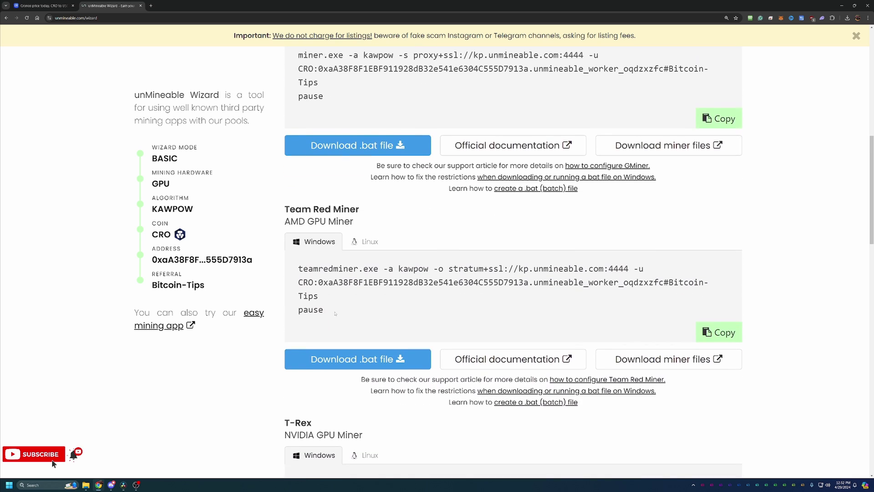
pyautogui.scroll(-1, 335, 313)
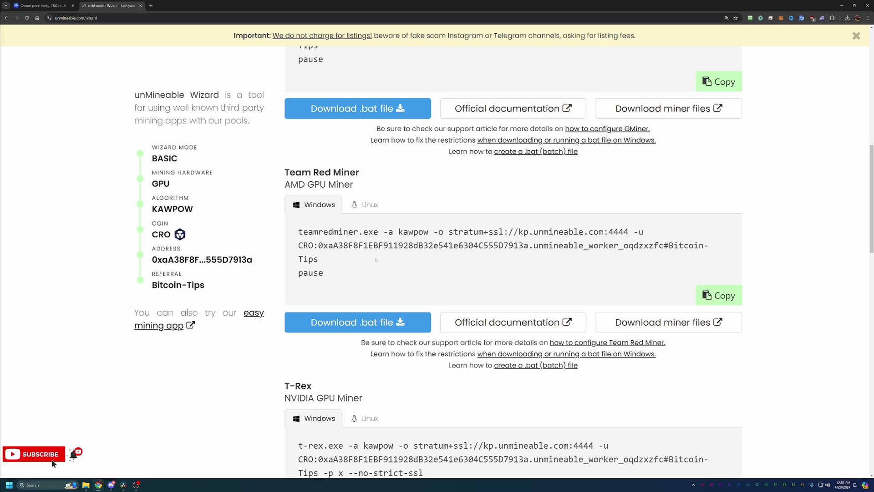
pyautogui.moveTo(352, 183); pyautogui.dragTo(290, 185)
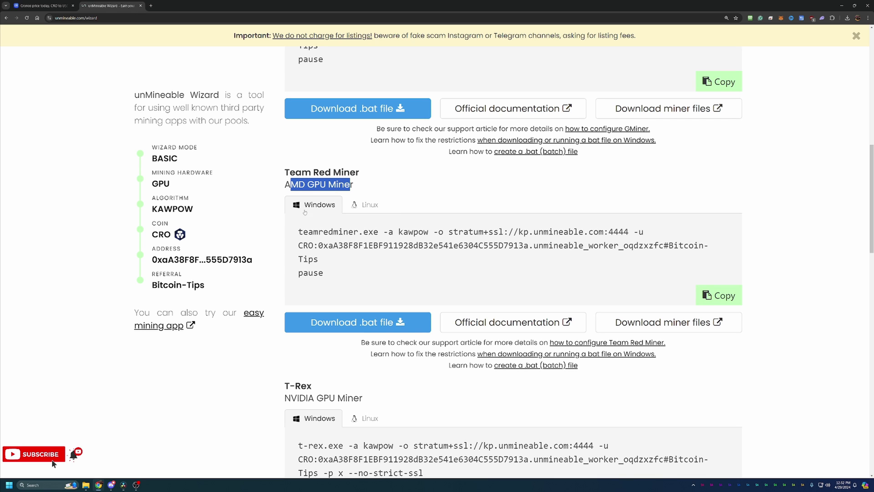
pyautogui.moveTo(361, 398); pyautogui.dragTo(298, 397)
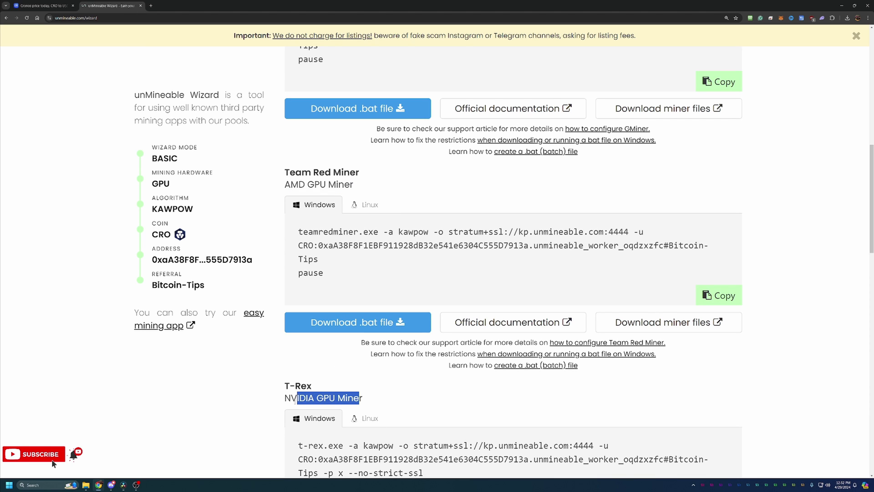
pyautogui.scroll(2, 512, 273)
pyautogui.scroll(3, 512, 274)
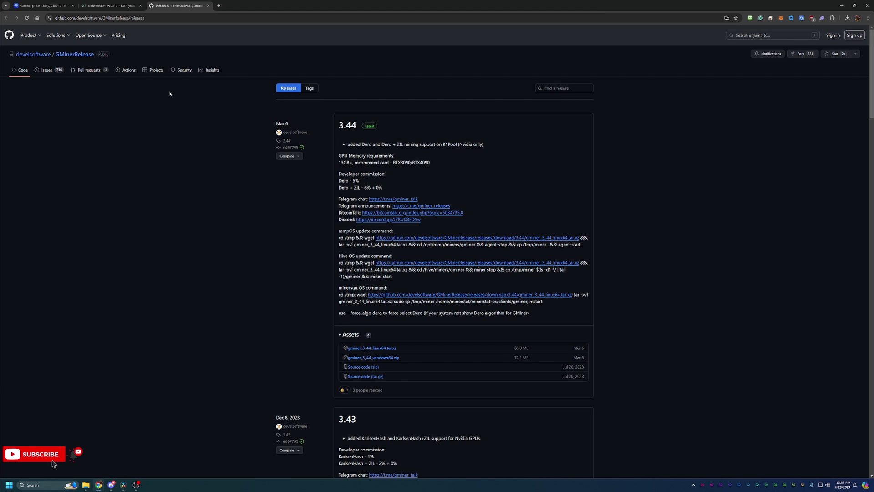
# Step: Return from GitHub to the unMineable wizard tab
pyautogui.click(89, 4)
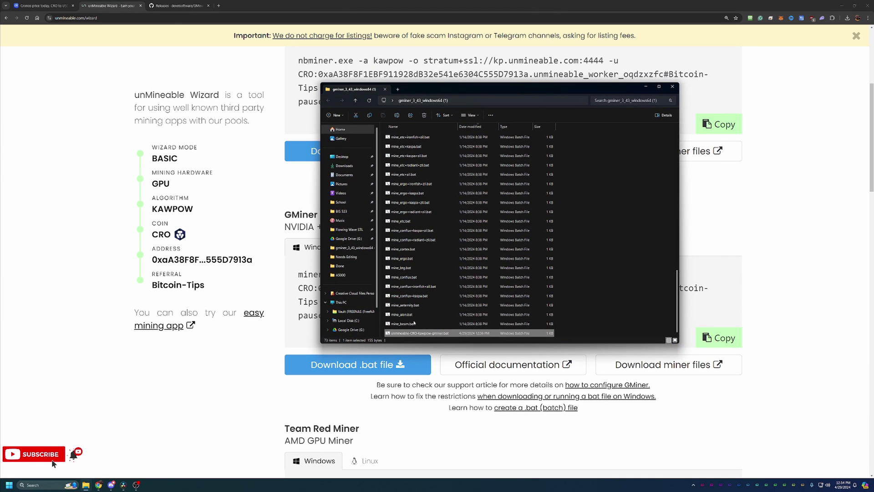
pyautogui.moveTo(418, 334)
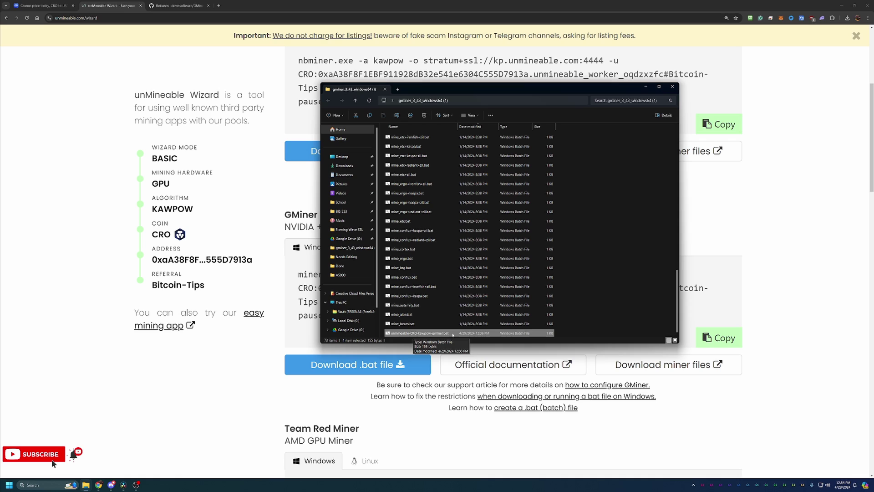
# Step: Launch unmineable-CRO-kawpow-gminer.bat and show More info in the SmartScreen warning
pyautogui.doubleClick(453, 333)
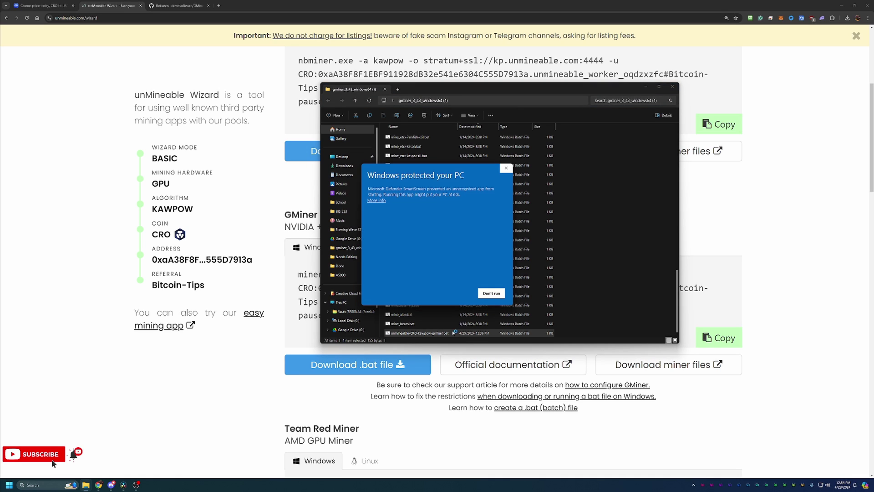
pyautogui.click(374, 203)
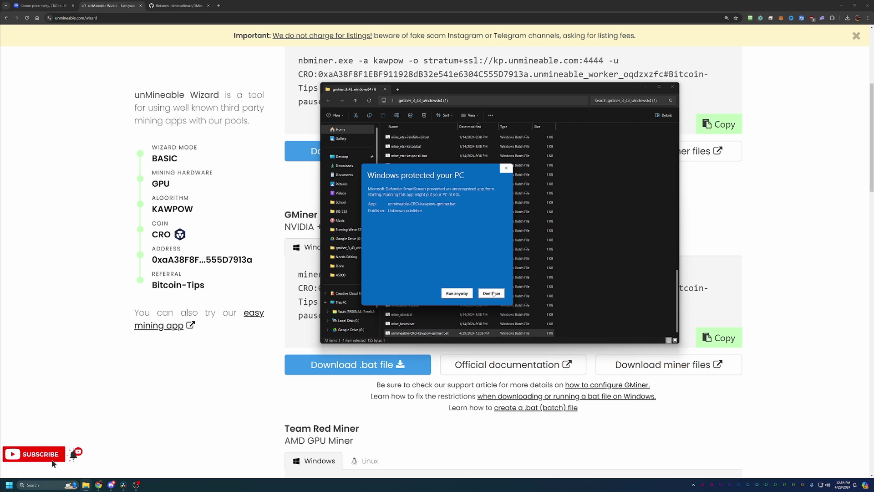
# Step: Run the batch file anyway, close File Explorer, and move the GMiner window aside
pyautogui.click(457, 293)
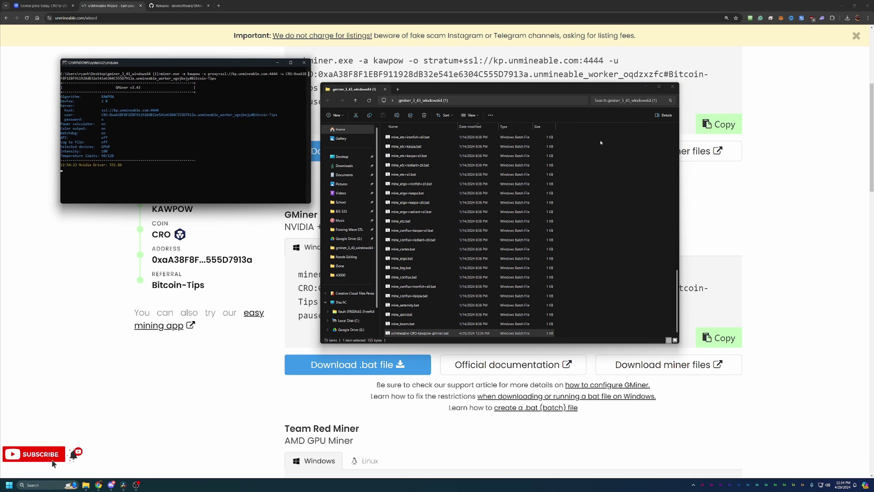
pyautogui.click(671, 87)
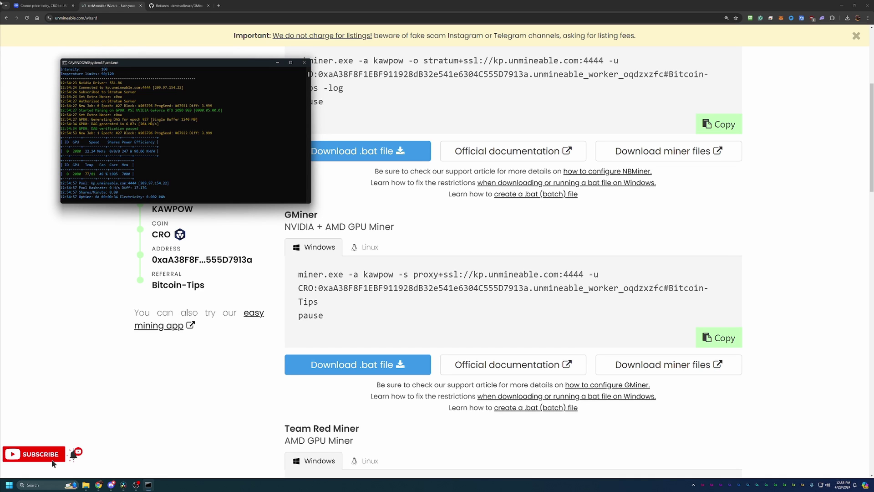
pyautogui.moveTo(102, 68); pyautogui.dragTo(151, 100)
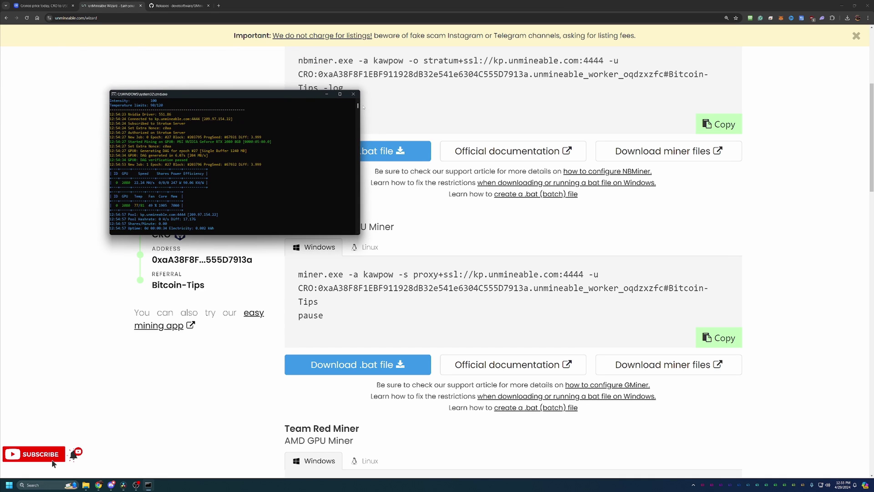
pyautogui.click(353, 94)
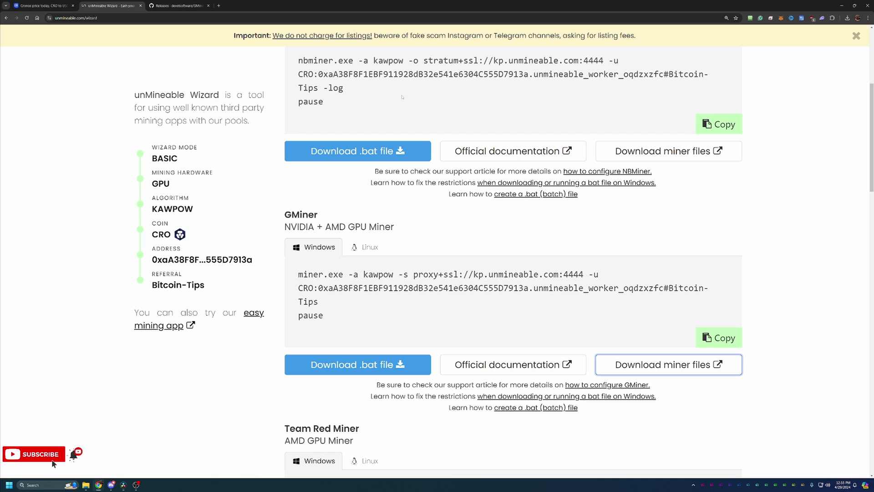